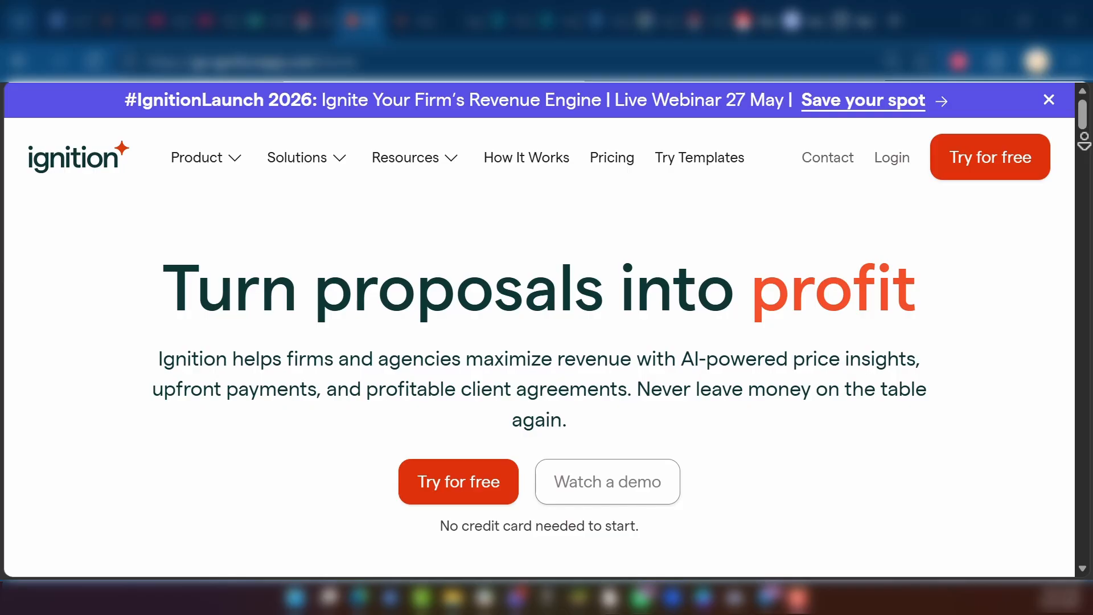
# Open the proposal templates section and show the provided templates.
pyautogui.scroll(-1, 1084, 140)
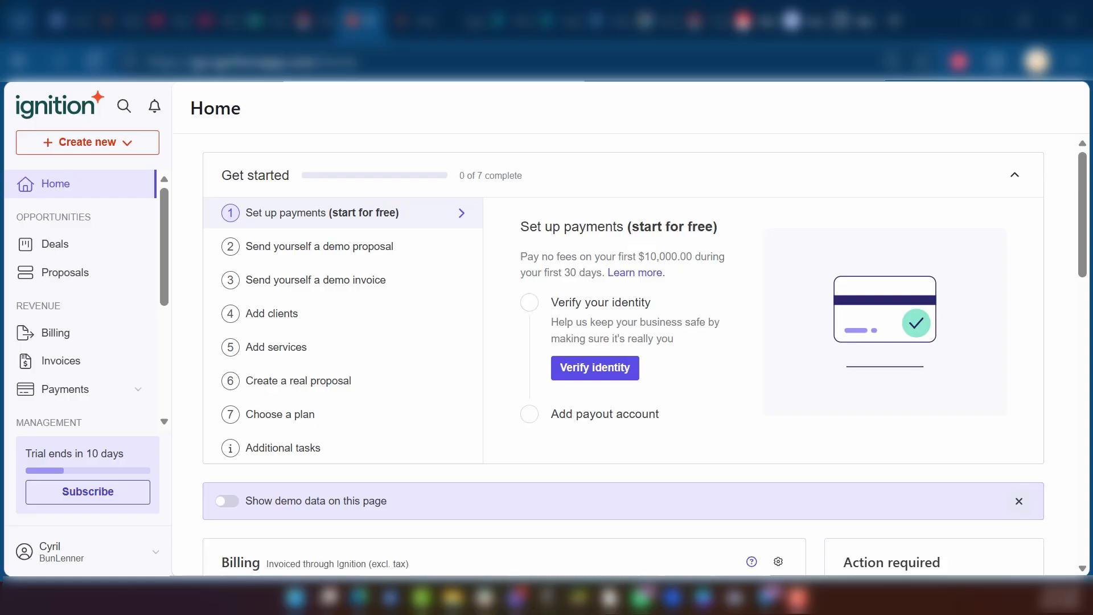
pyautogui.scroll(-3, 109, 319)
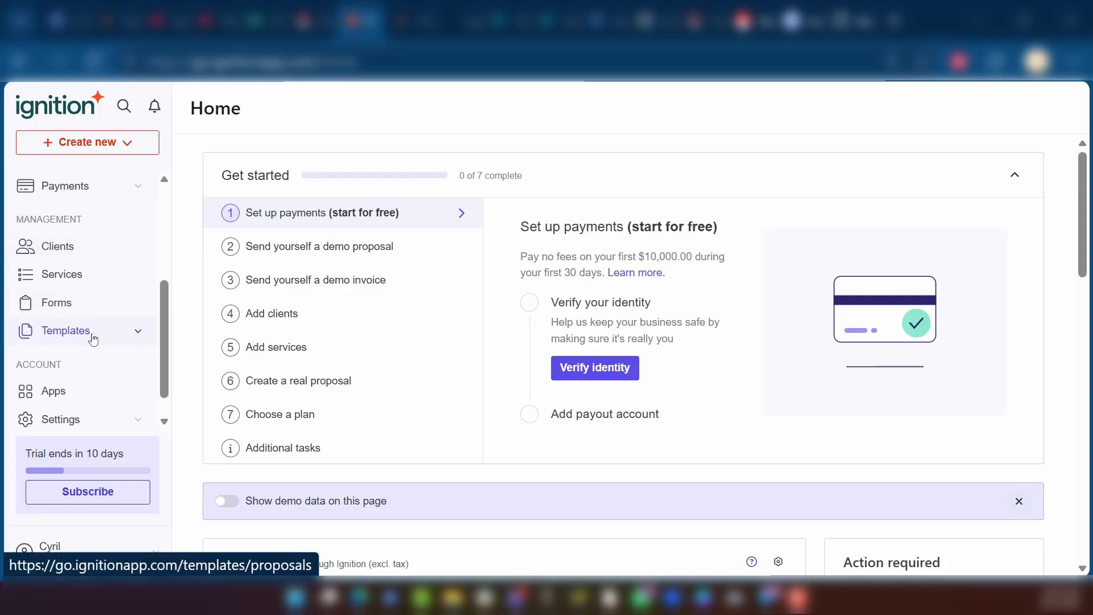
pyautogui.click(140, 334)
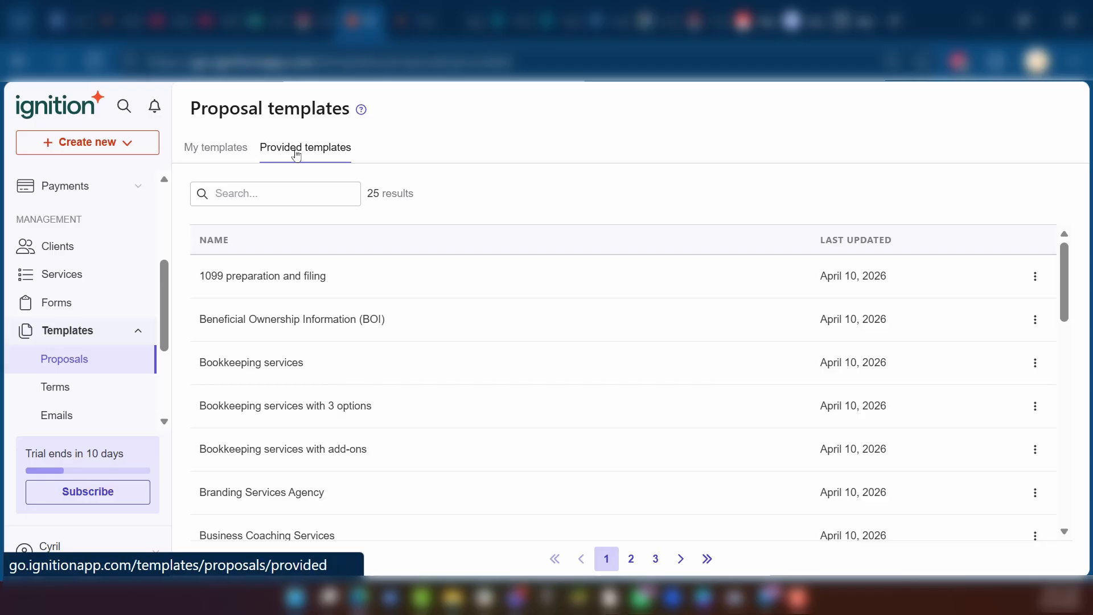
pyautogui.click(214, 152)
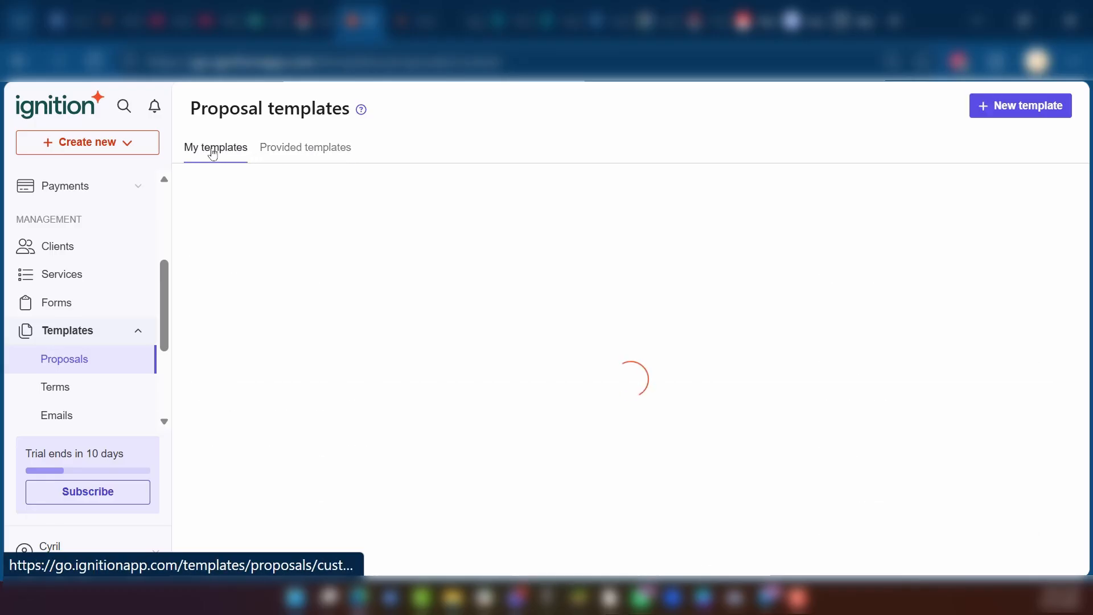
pyautogui.click(319, 154)
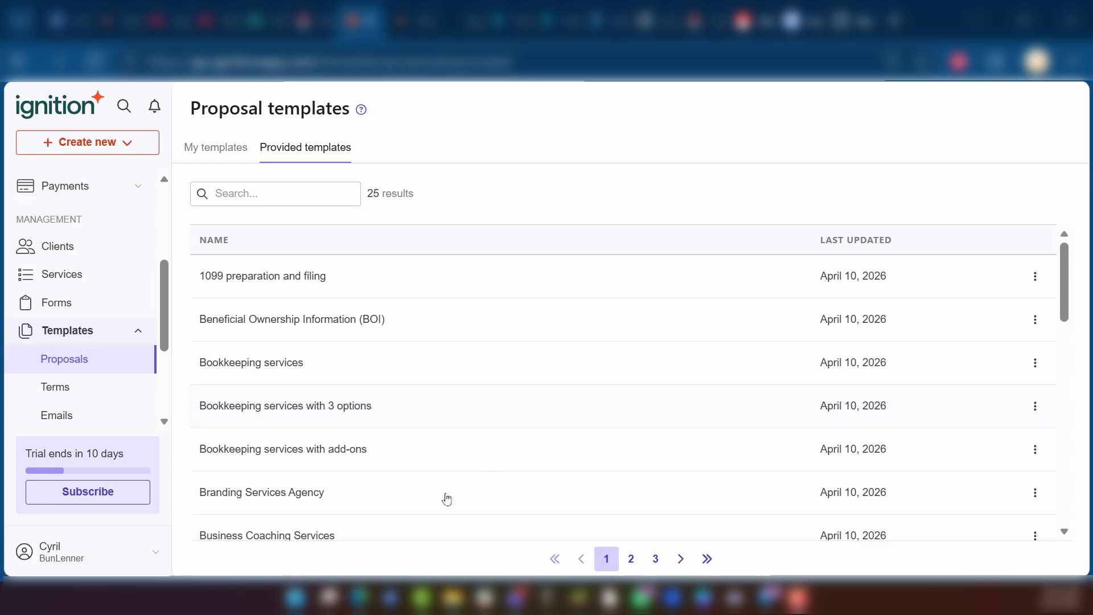
# Browse the provided proposal templates and open the Bookkeeping services template.
pyautogui.scroll(-2, 464, 388)
pyautogui.scroll(-12, 464, 389)
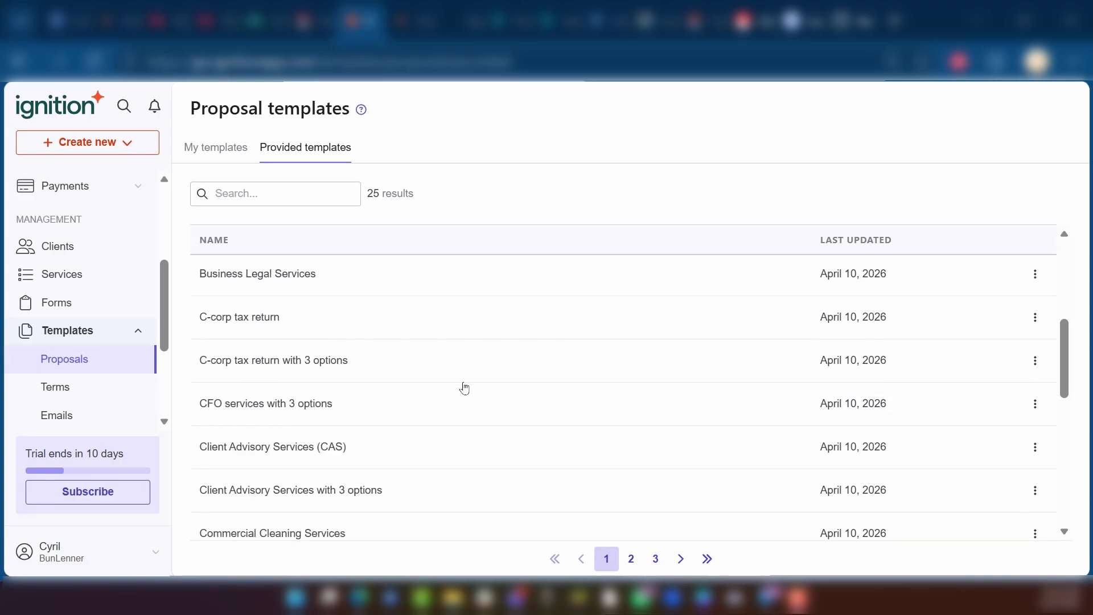
pyautogui.scroll(-2, 464, 390)
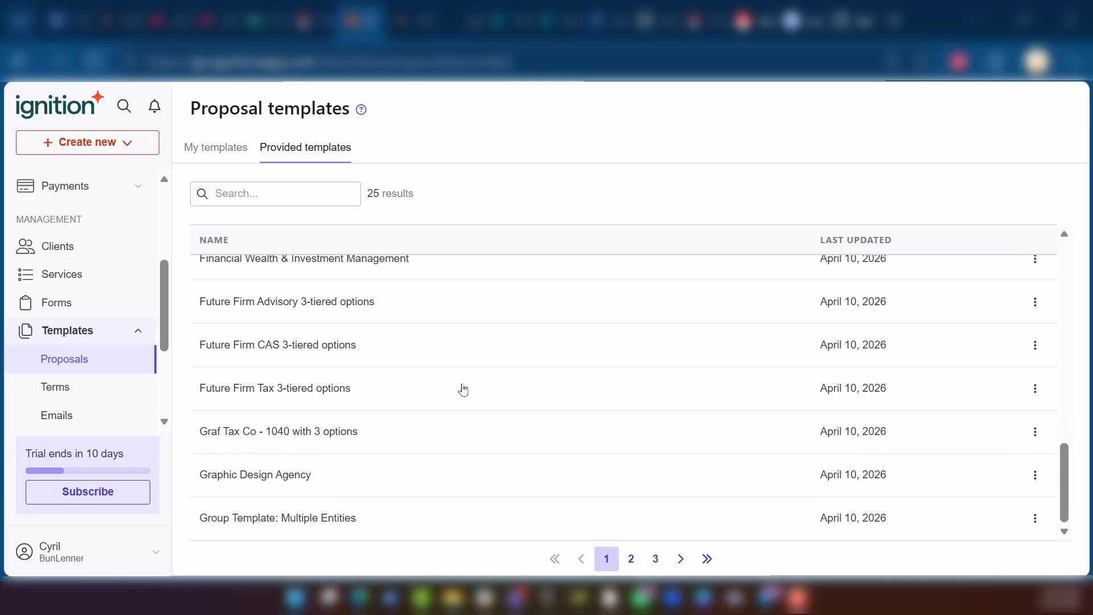
pyautogui.scroll(15, 461, 385)
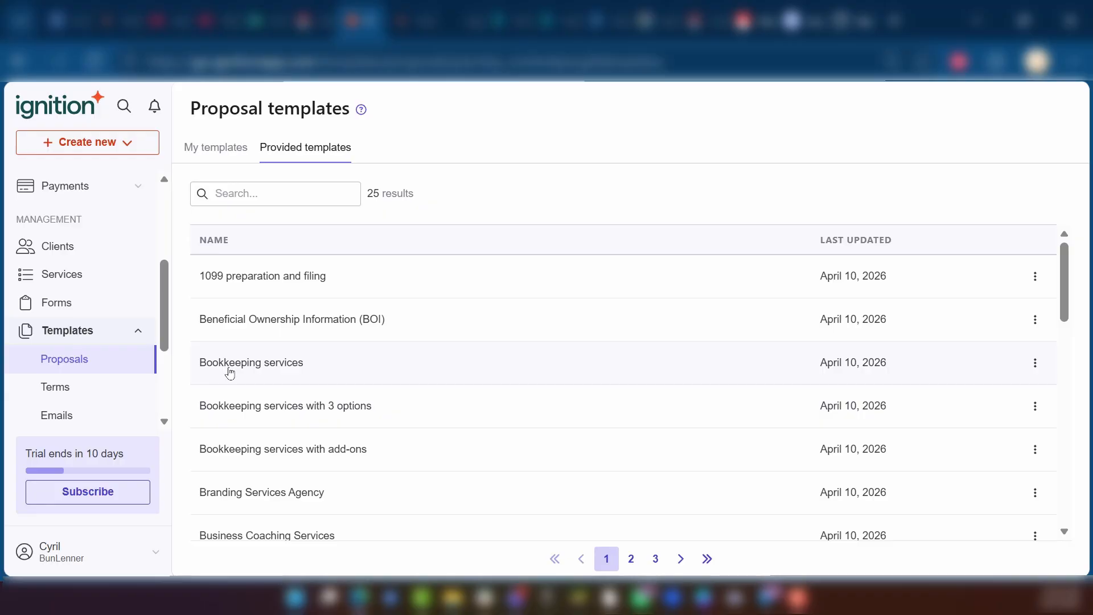
pyautogui.click(230, 372)
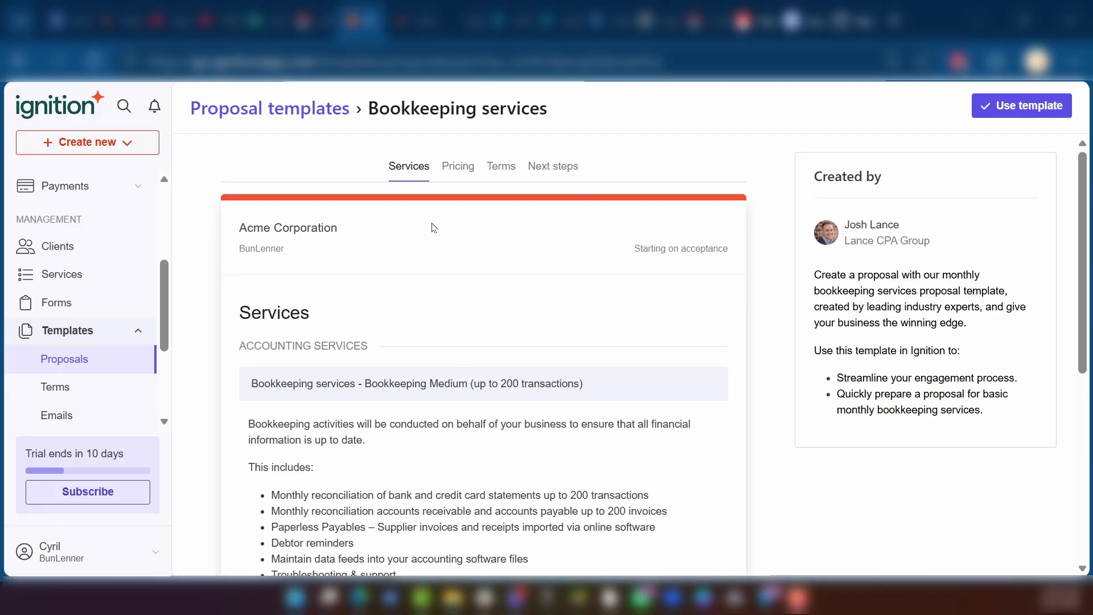
# Review the template's pricing, terms and next steps pages, and start a new proposal from it.
pyautogui.click(459, 166)
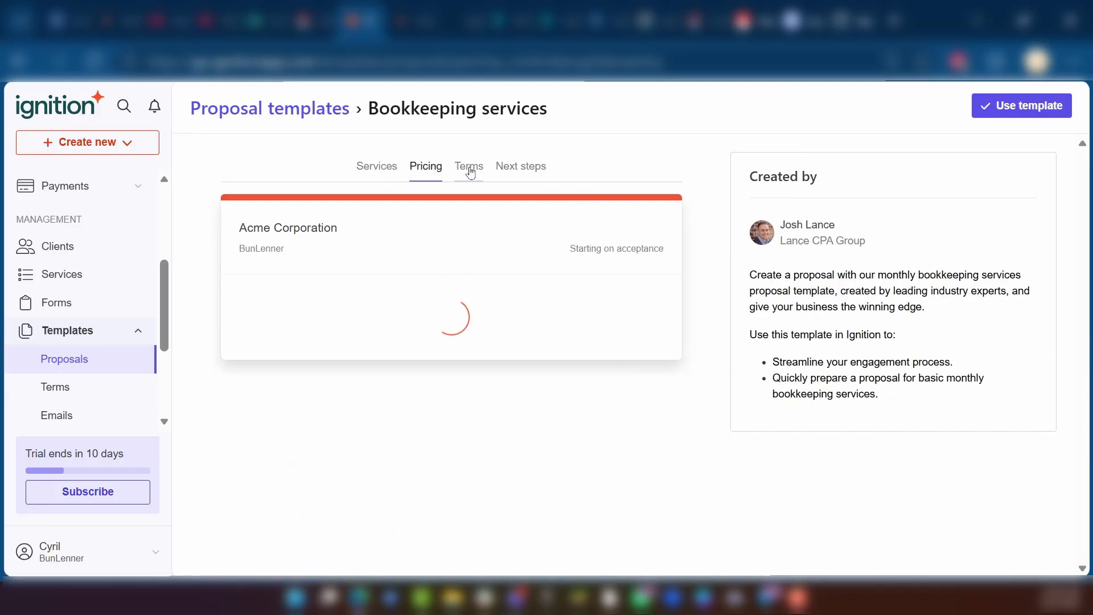
pyautogui.click(473, 174)
pyautogui.click(515, 168)
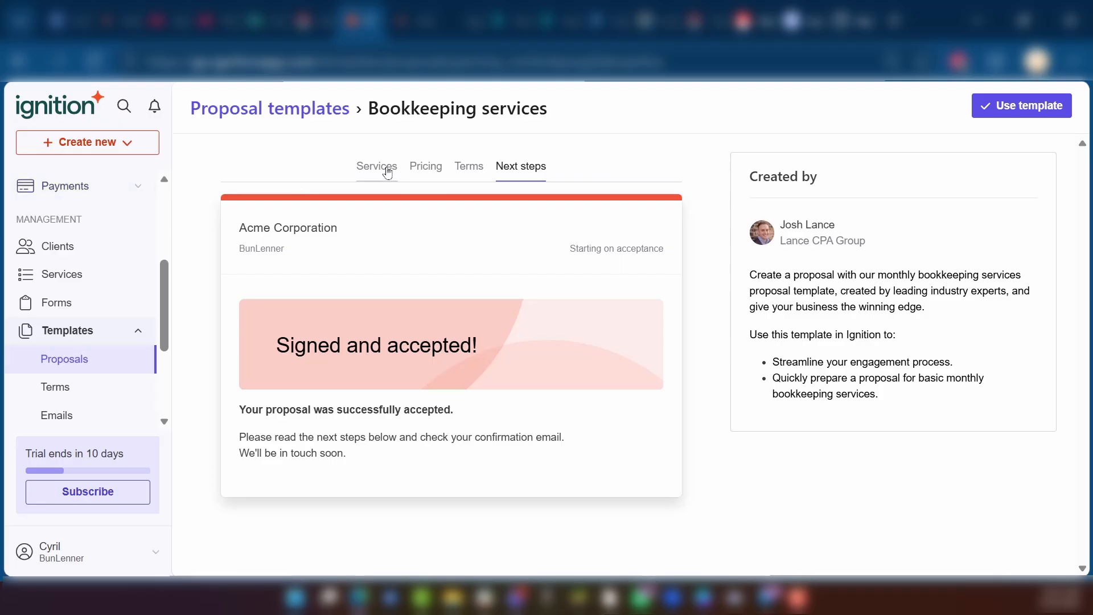
pyautogui.click(997, 108)
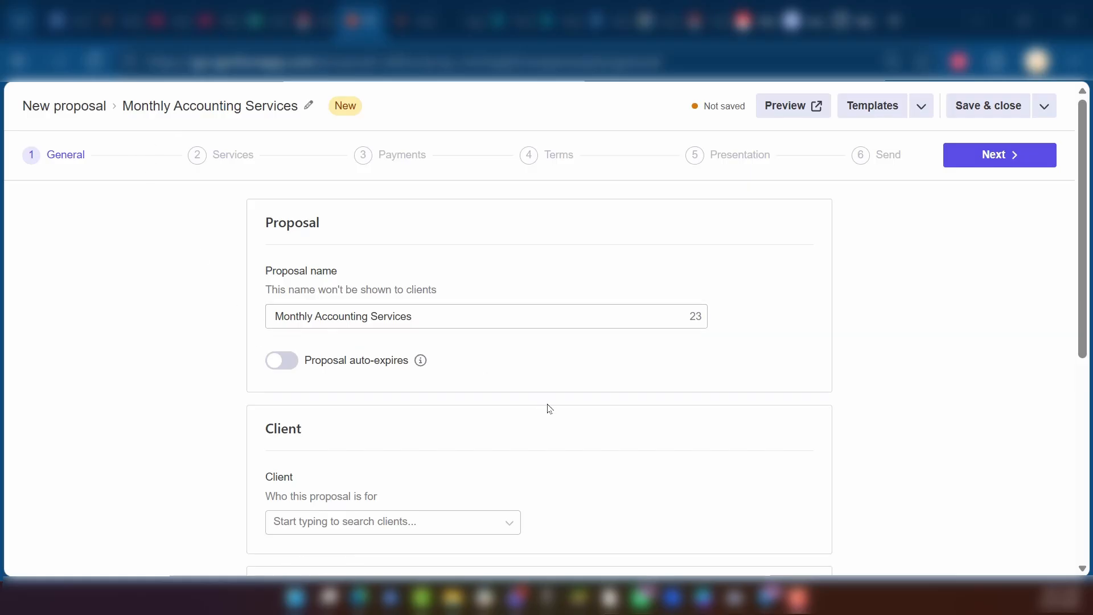
# Examine the proposal name field and the available client choices in the proposal's General step.
pyautogui.scroll(-2, 290, 348)
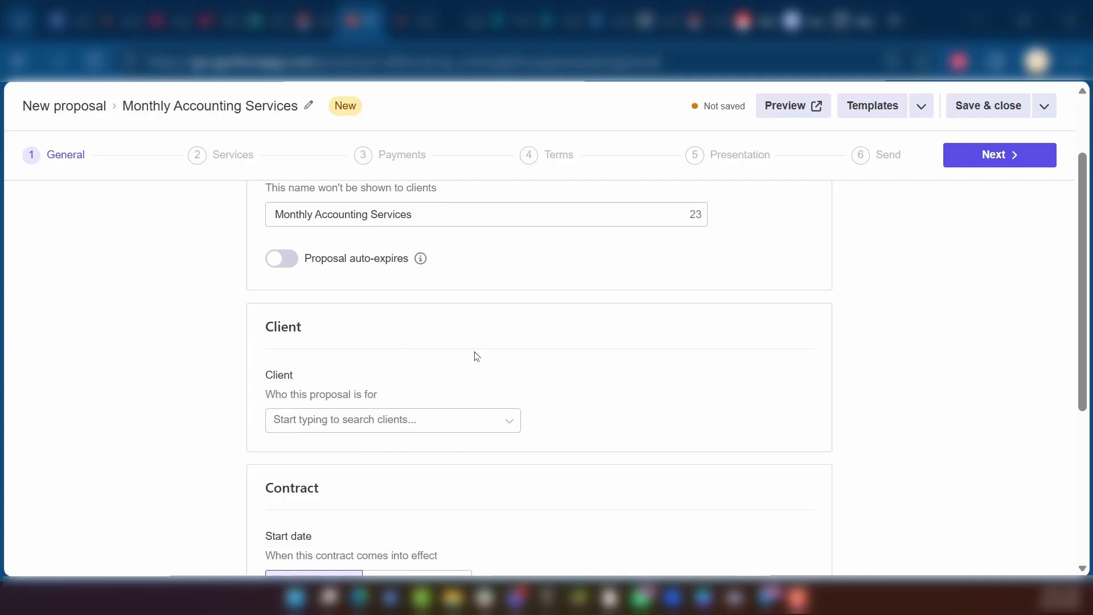
pyautogui.scroll(2, 472, 354)
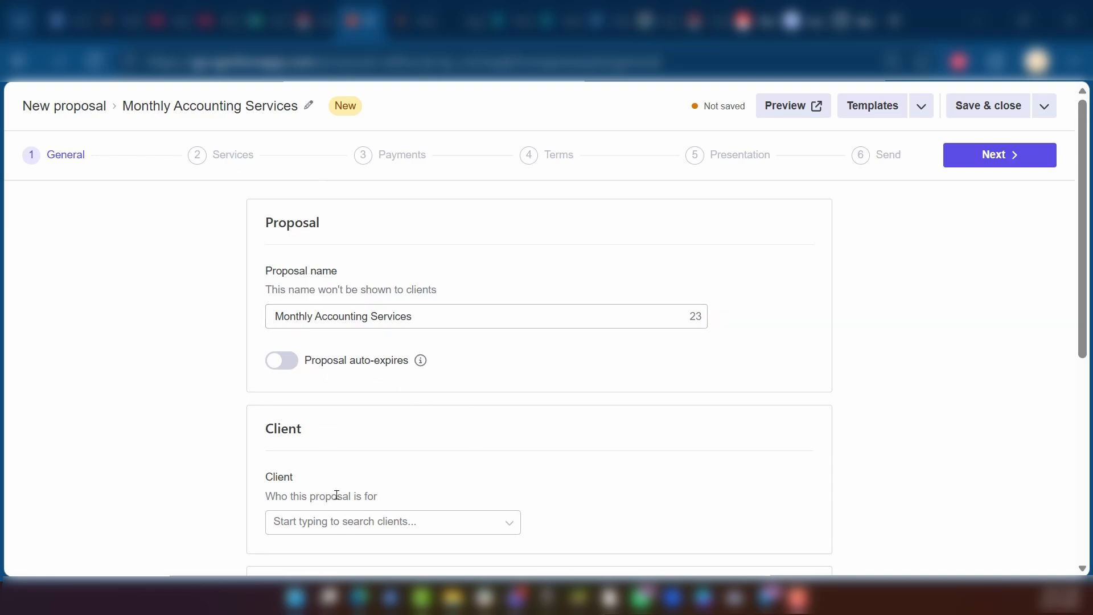
pyautogui.scroll(-2, 336, 494)
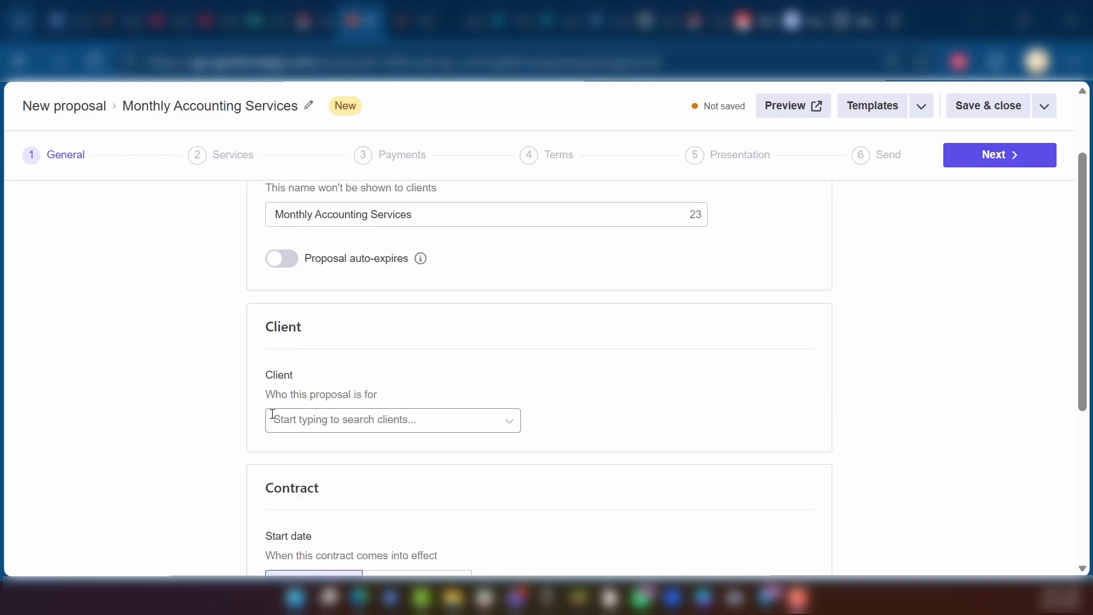
pyautogui.click(348, 426)
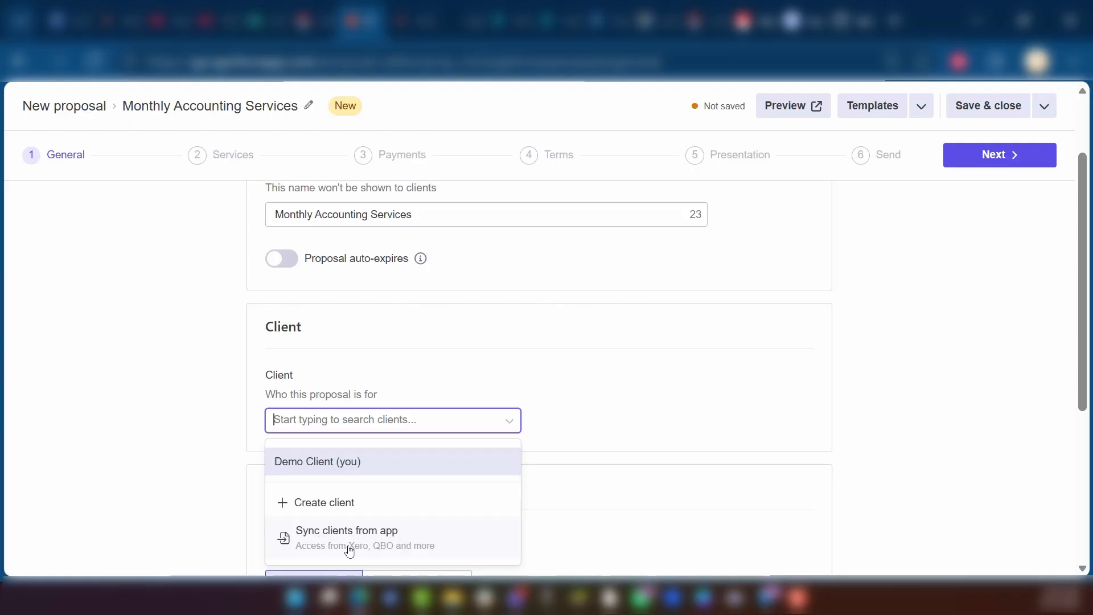
pyautogui.click(594, 396)
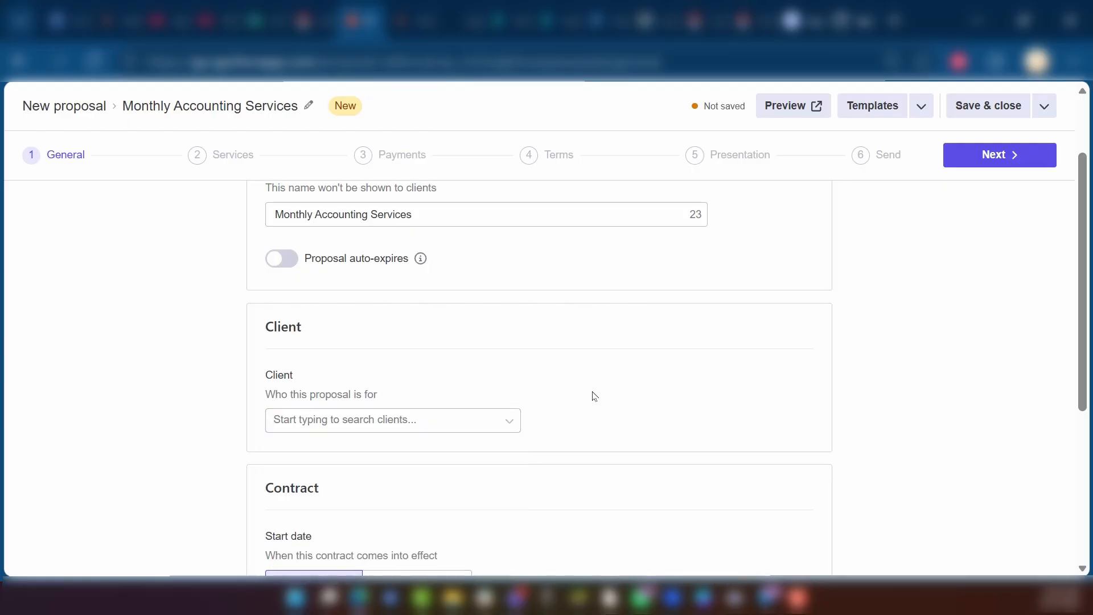
# Examine the contract start date and term settings, and recheck the options for choosing or creating a client.
pyautogui.scroll(-4, 594, 397)
pyautogui.scroll(-1, 594, 397)
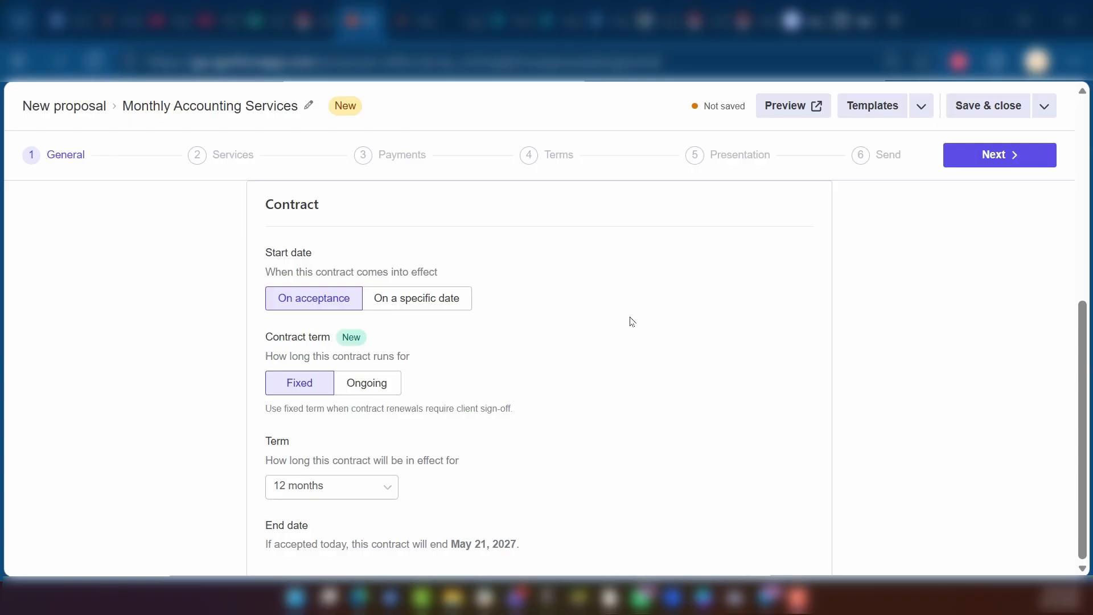
pyautogui.scroll(5, 440, 374)
pyautogui.scroll(-3, 428, 376)
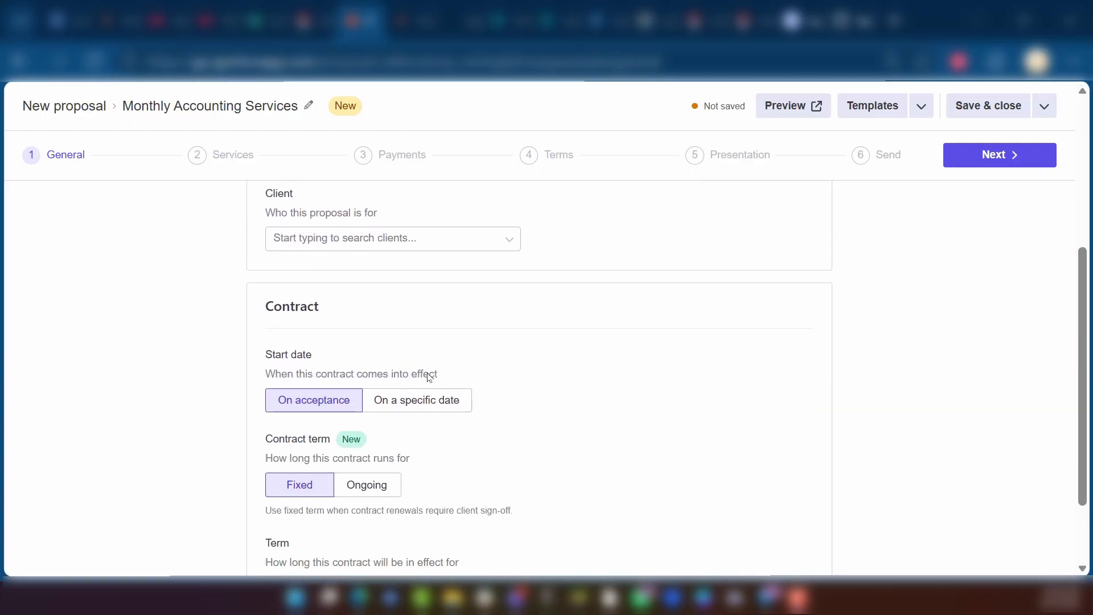
pyautogui.click(424, 239)
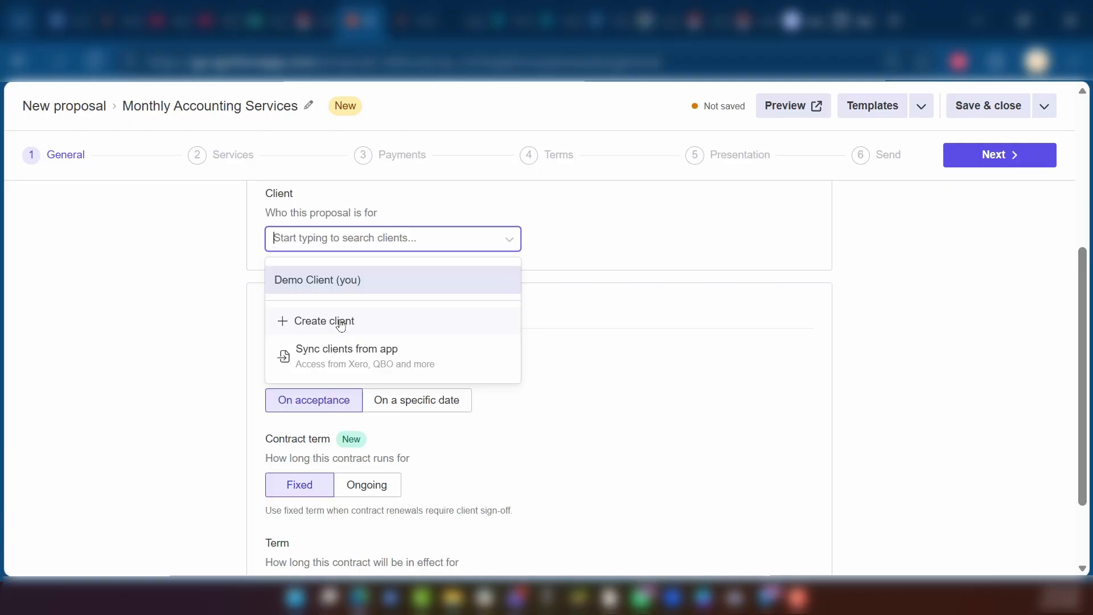
pyautogui.click(708, 406)
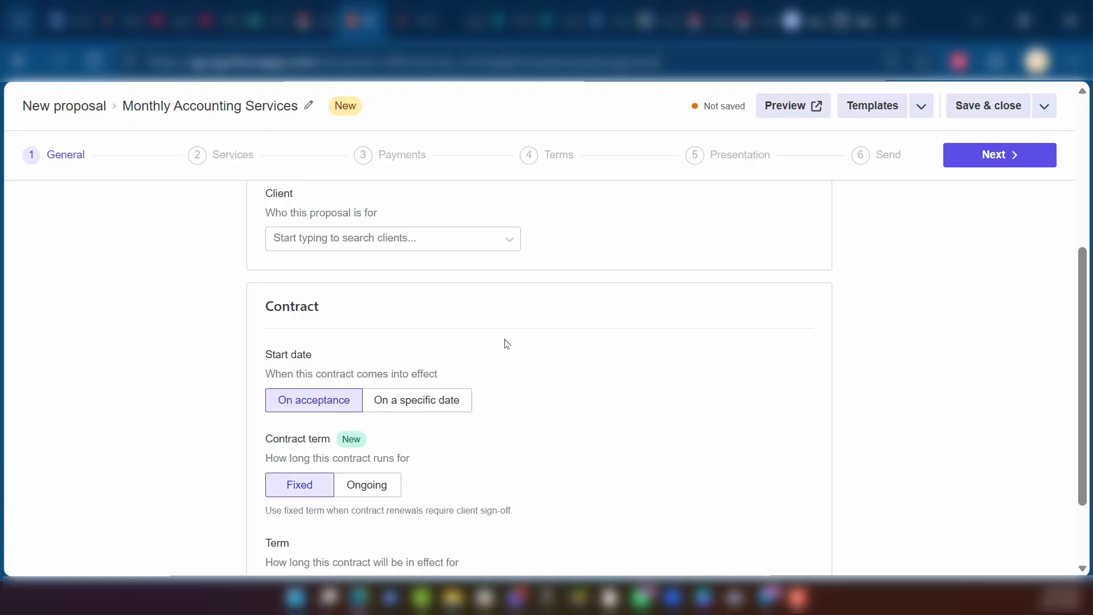
pyautogui.scroll(-2, 503, 345)
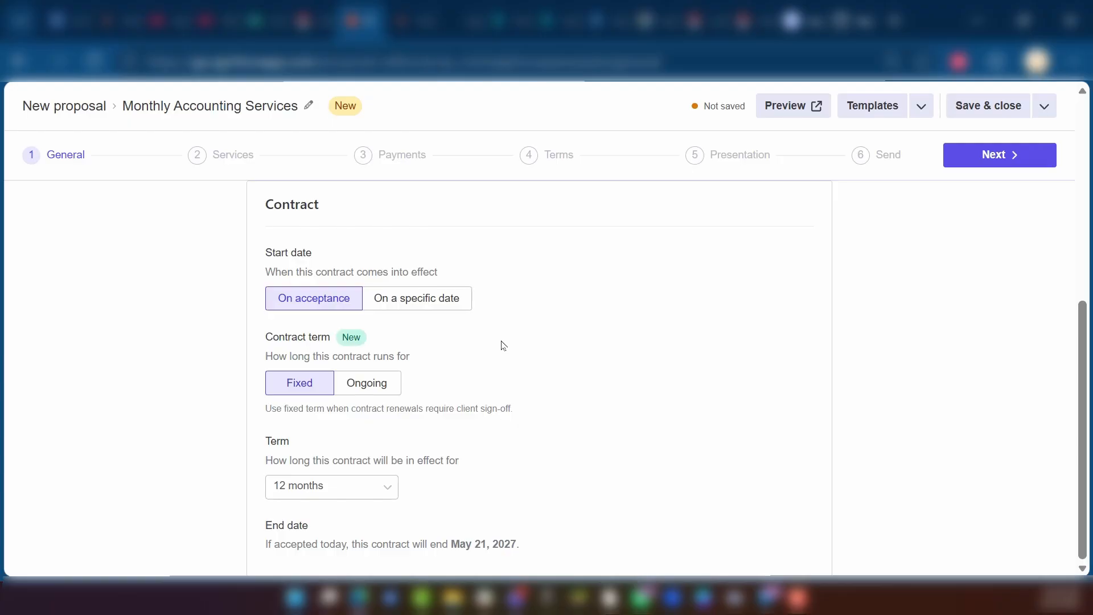
# Go to the proposal's Services step and review the monthly billed services, their prices, billing modes and subtotal.
pyautogui.scroll(6, 503, 346)
pyautogui.click(210, 161)
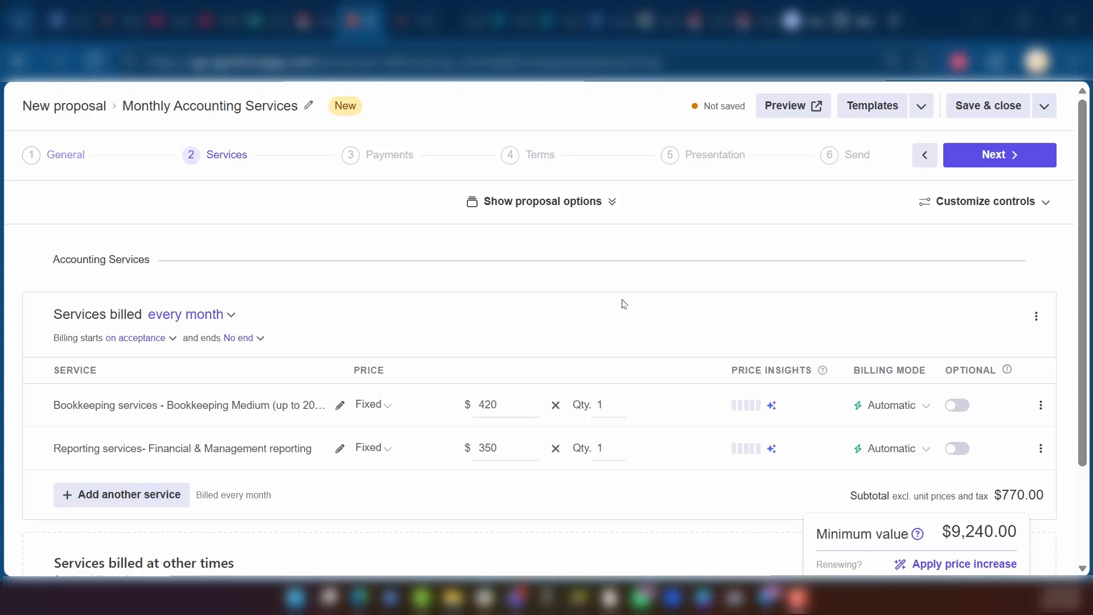
pyautogui.scroll(-2, 699, 281)
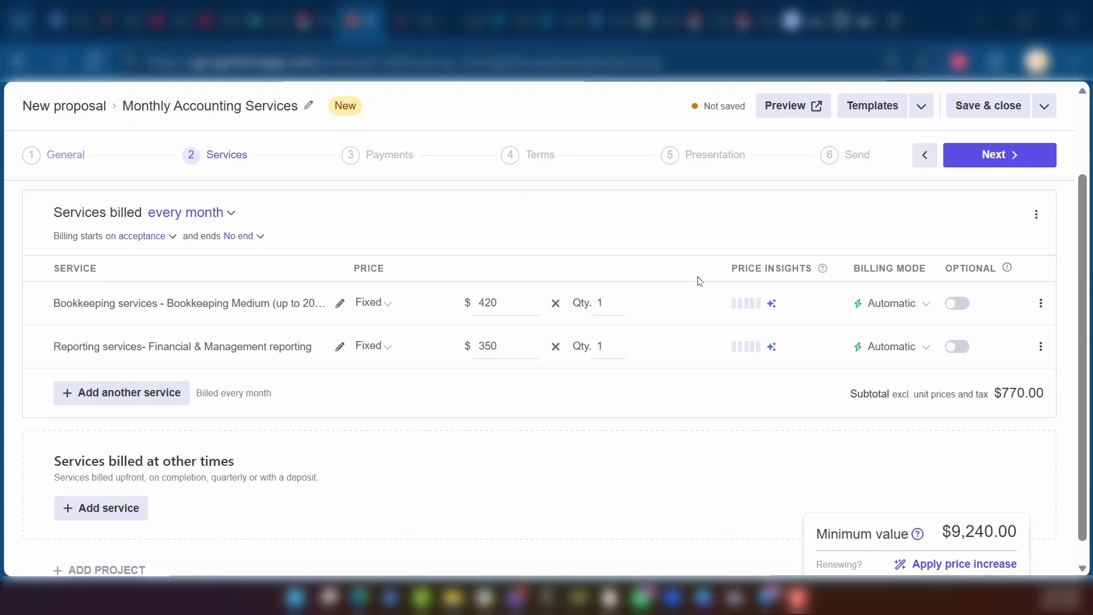
pyautogui.scroll(2, 699, 281)
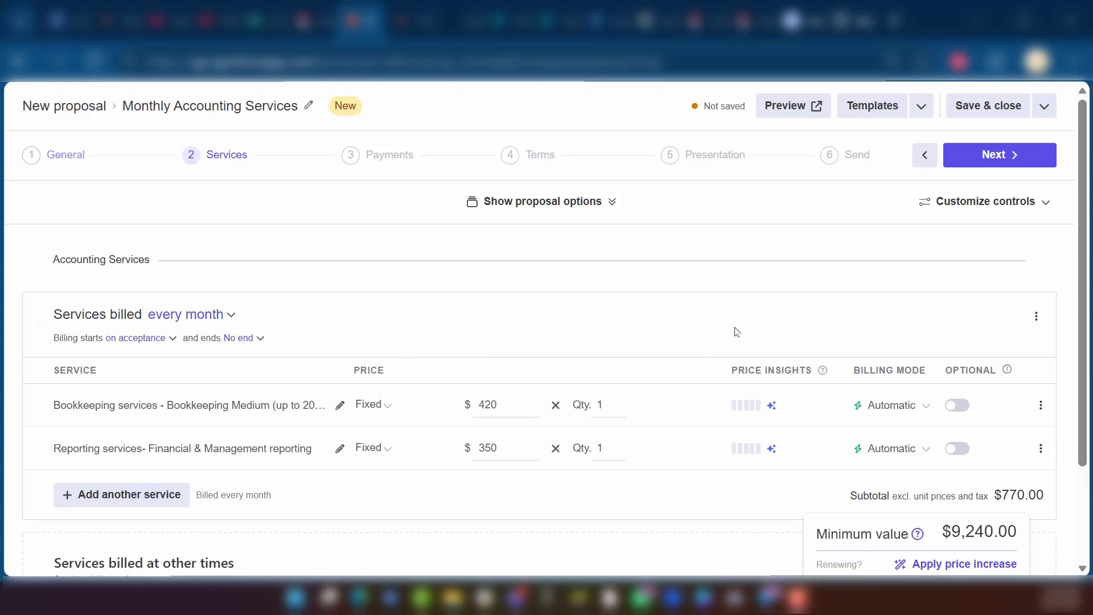
pyautogui.scroll(-2, 546, 370)
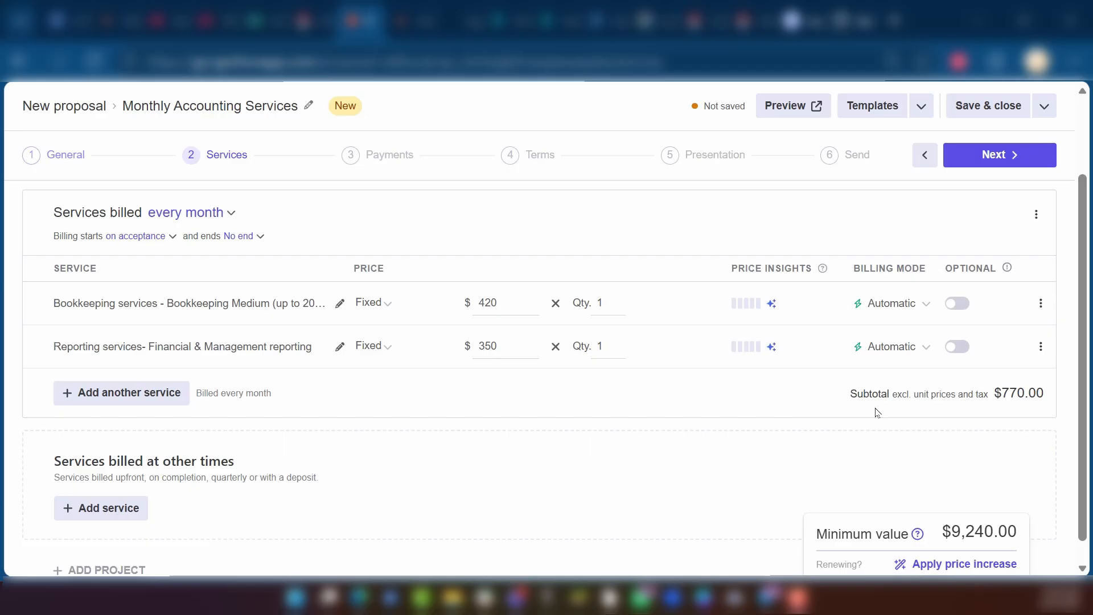
pyautogui.scroll(2, 729, 371)
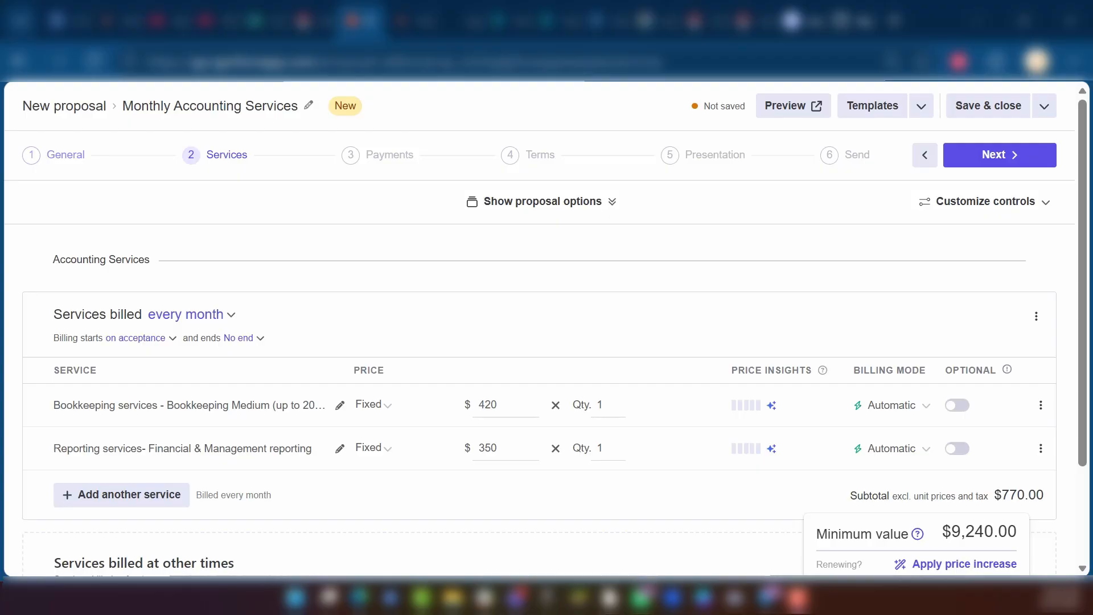
pyautogui.scroll(-2, 902, 348)
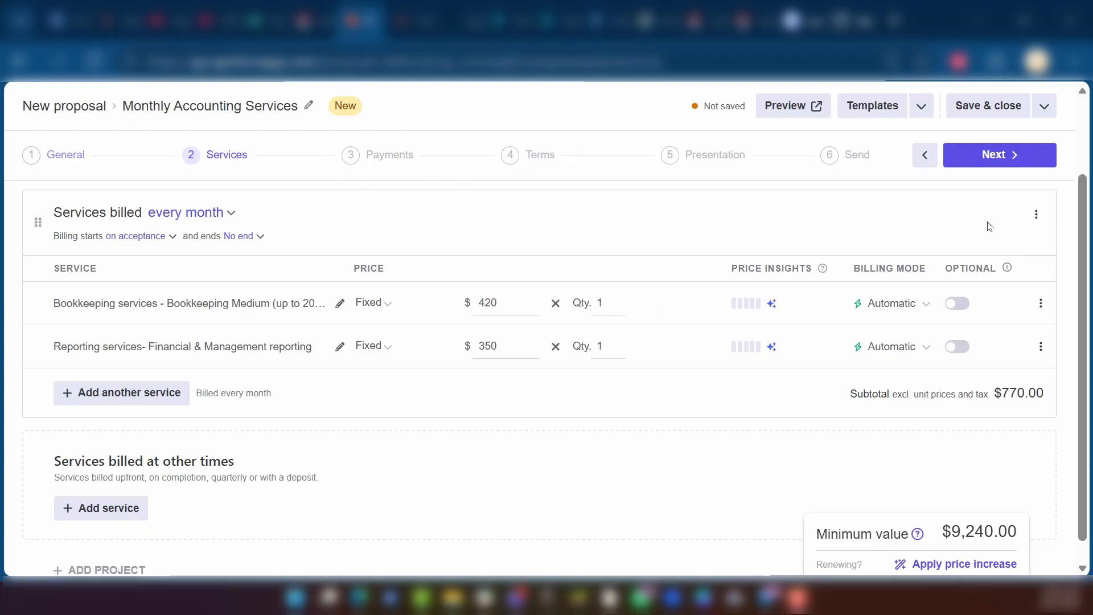
# Review the client payment methods in the Payments step and the engagement terms text in the Terms step.
pyautogui.click(406, 162)
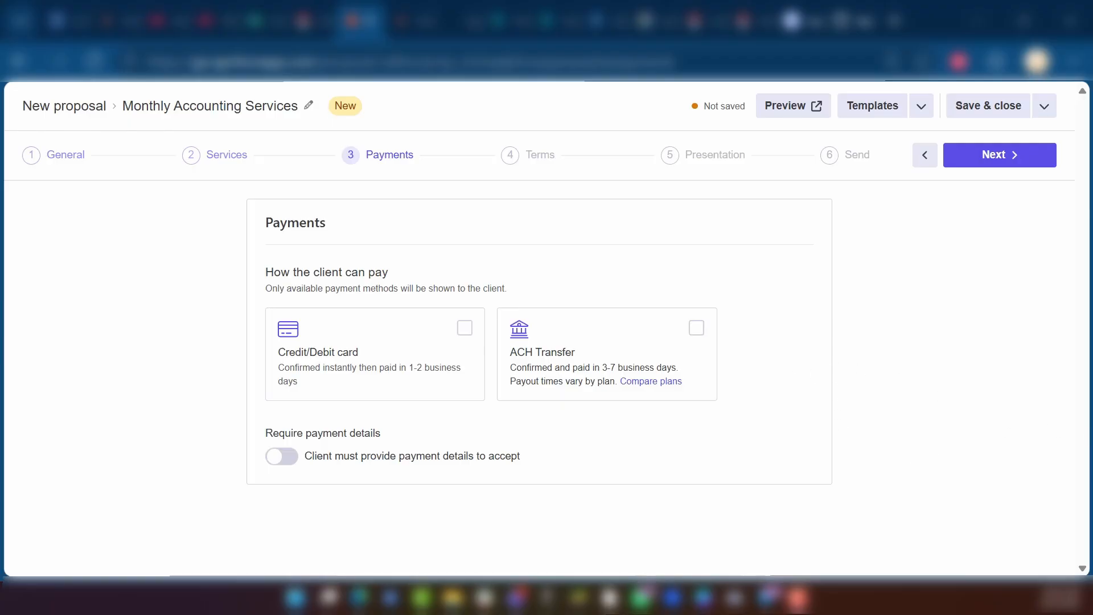
pyautogui.click(509, 155)
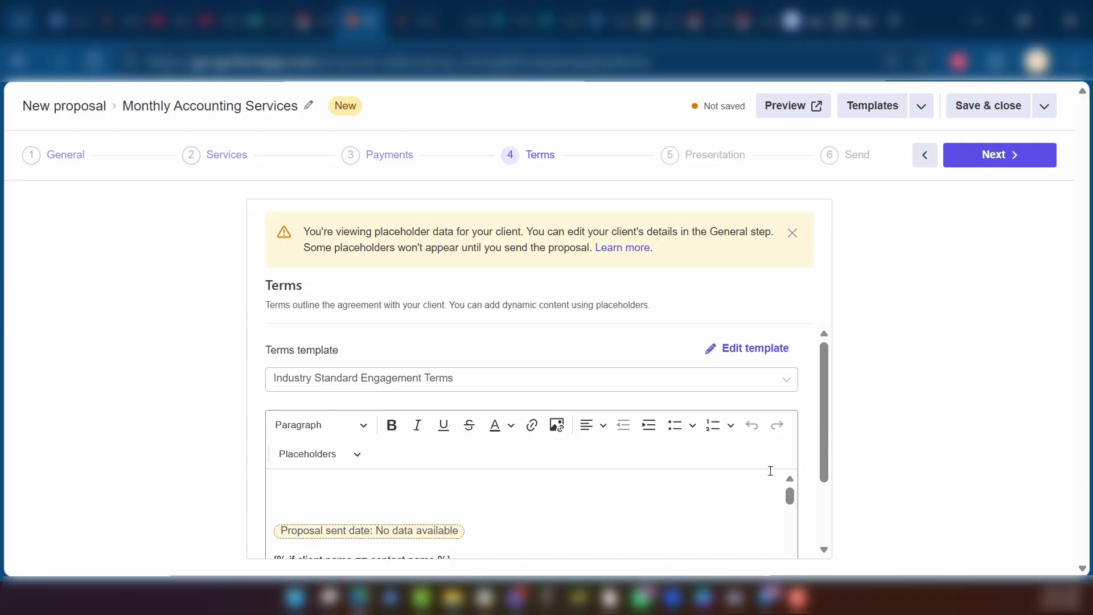
pyautogui.scroll(-2, 449, 373)
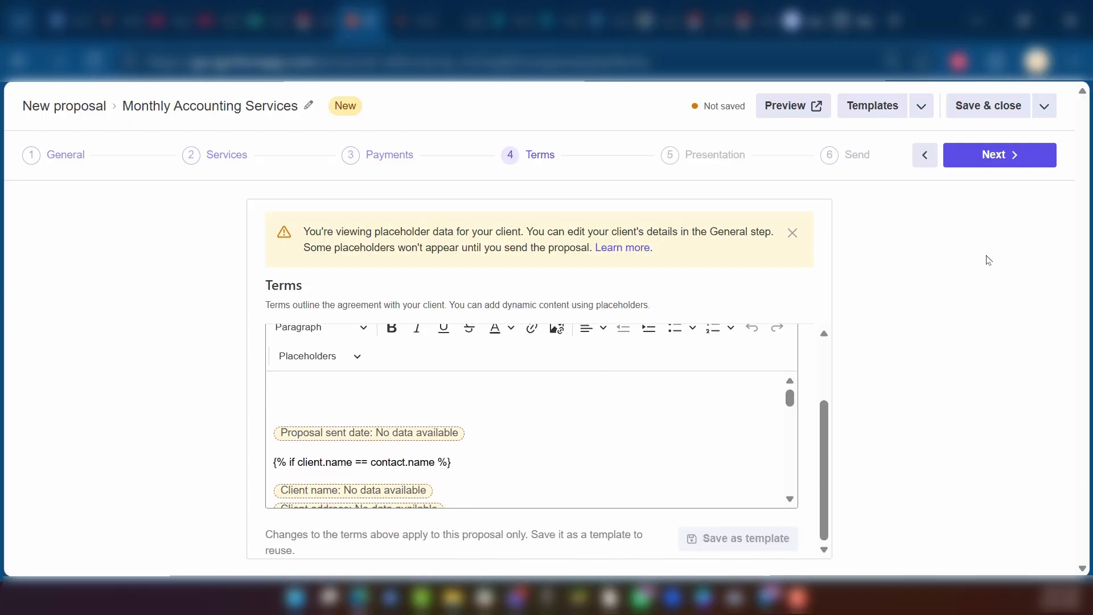
# Go to the Presentation step and preview the email the client receives with the proposal.
pyautogui.click(696, 161)
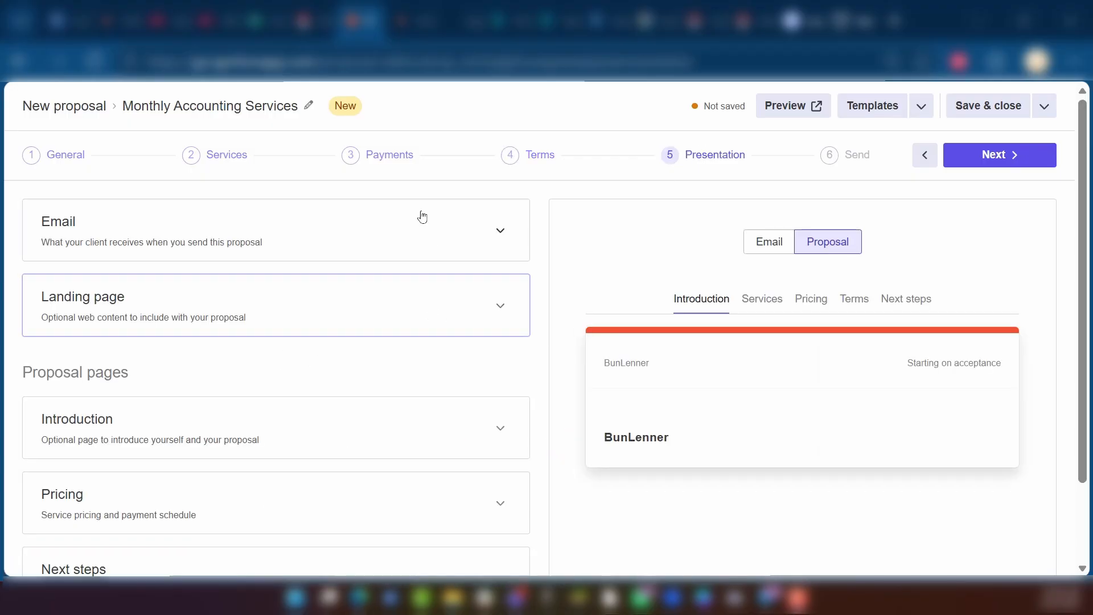
pyautogui.click(765, 249)
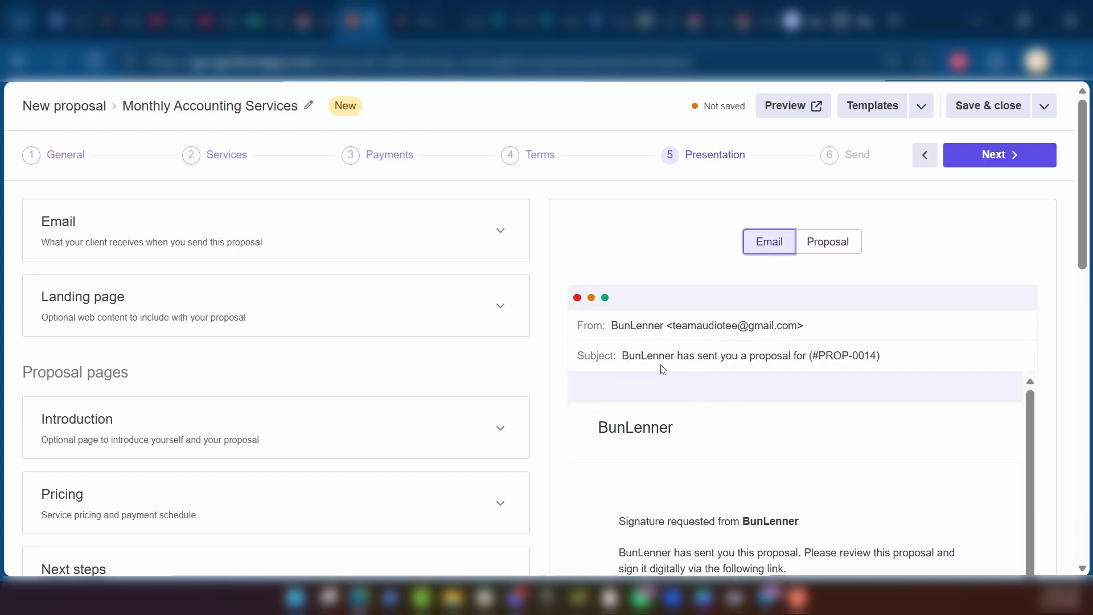
pyautogui.scroll(-3, 663, 373)
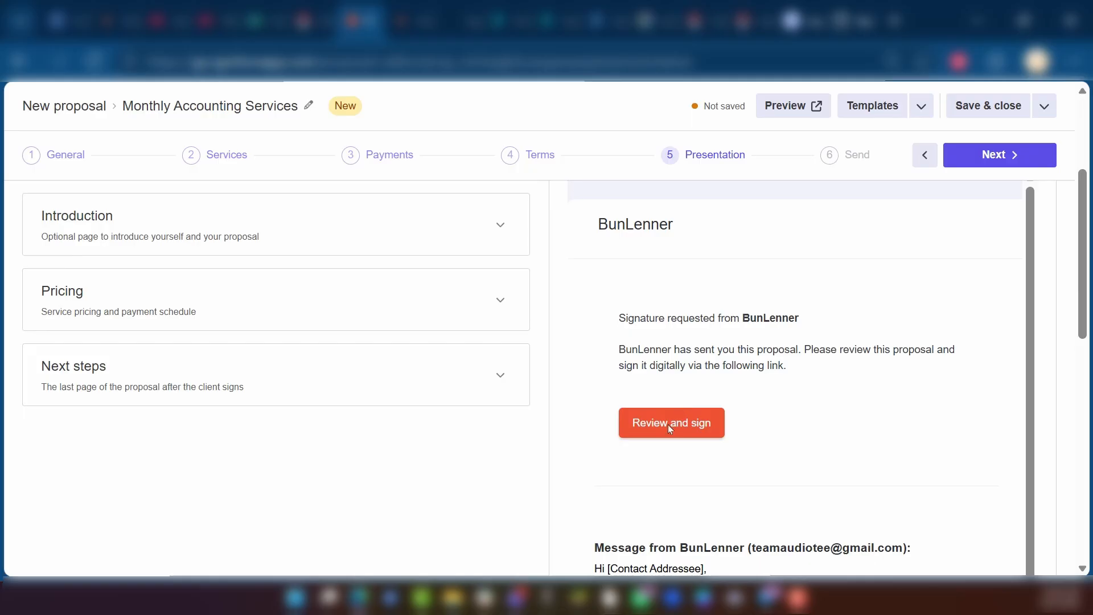